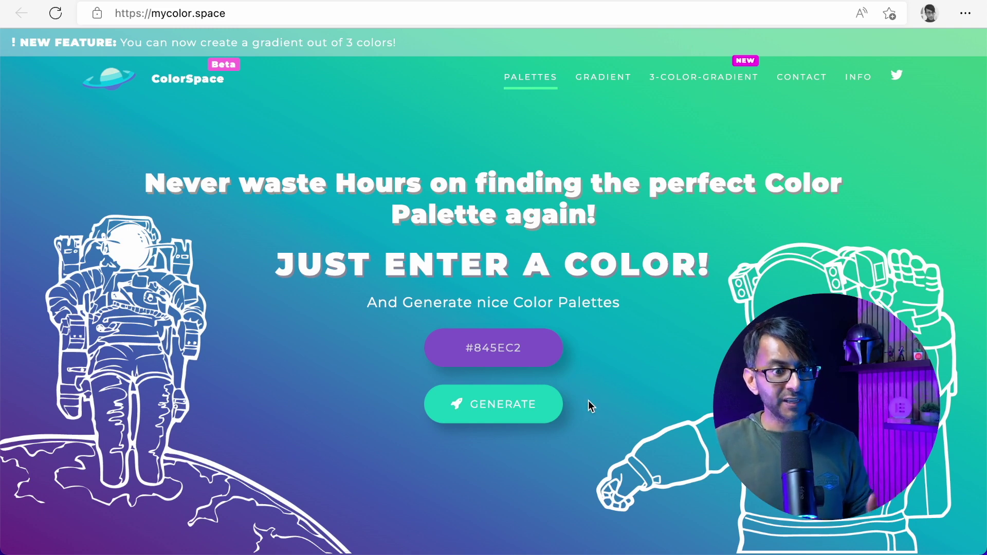
- Enter #FF0050 as the base colour to generate its six-colour Generic Gradient palette
click(495, 353)
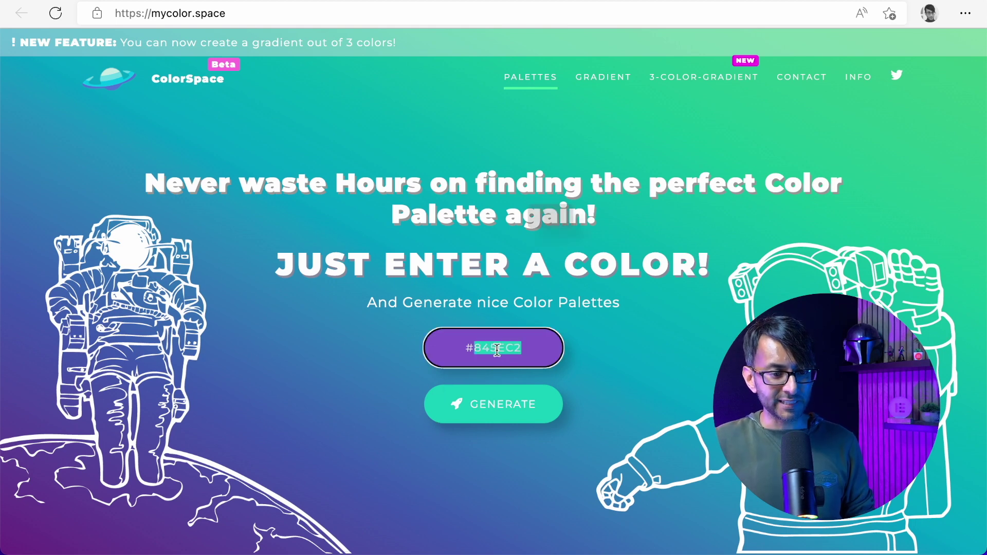
text(#ff0050)
key(Return)
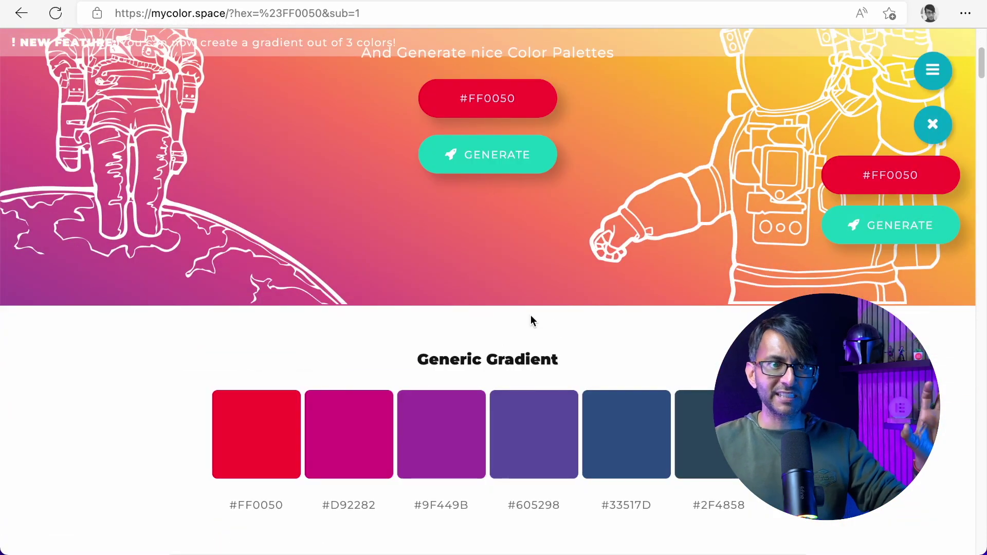
scroll(547, 314, up, 1)
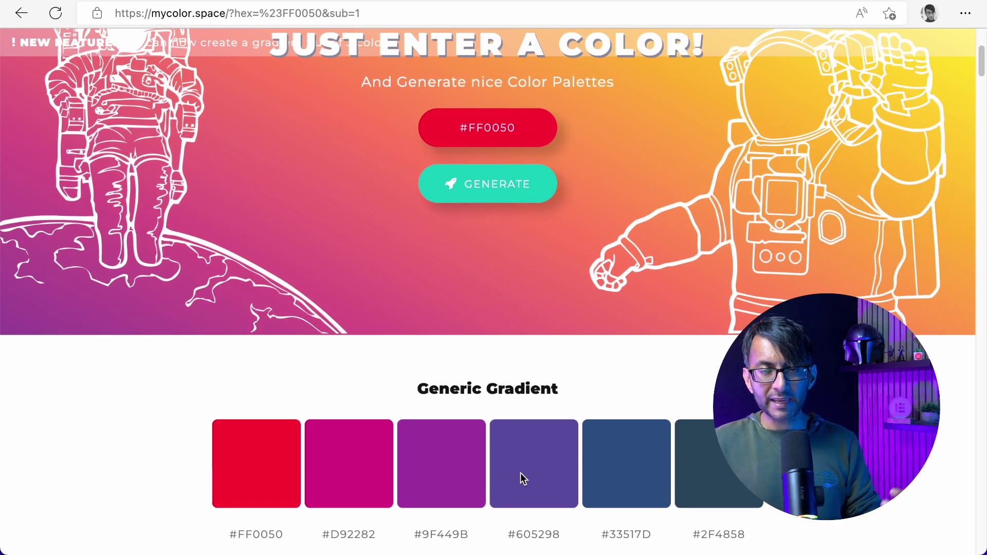
scroll(521, 473, down, 6)
scroll(520, 472, up, 6)
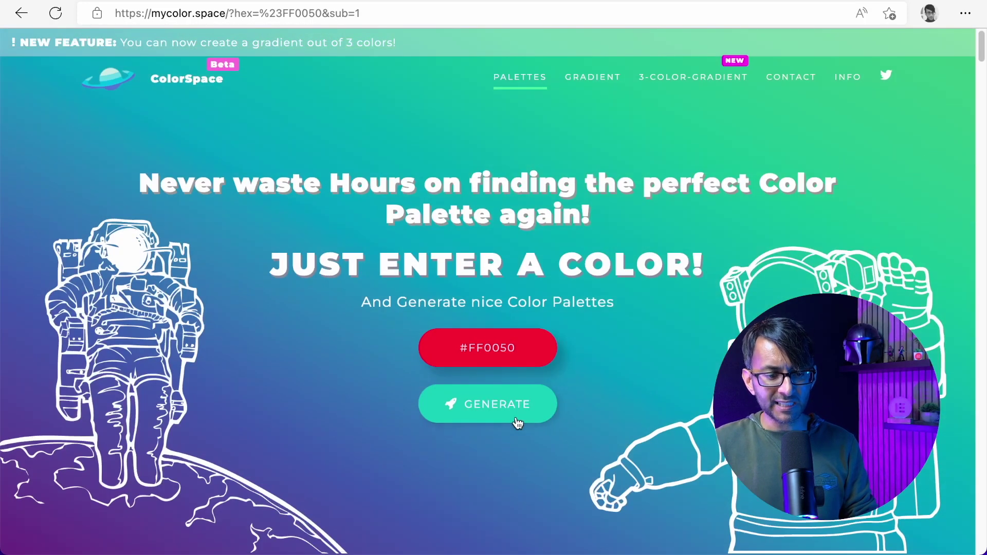
scroll(600, 431, down, 1)
scroll(599, 431, down, 3)
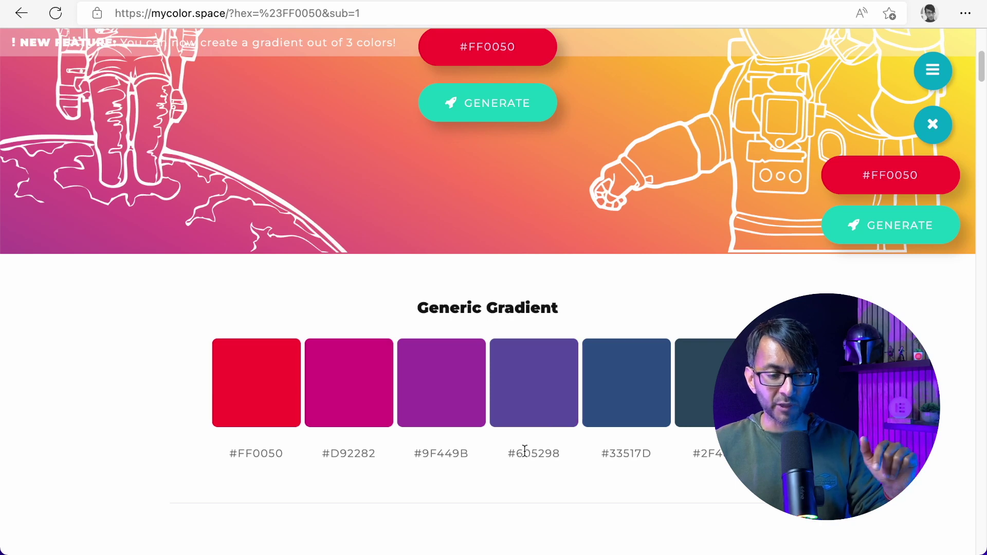
click(531, 392)
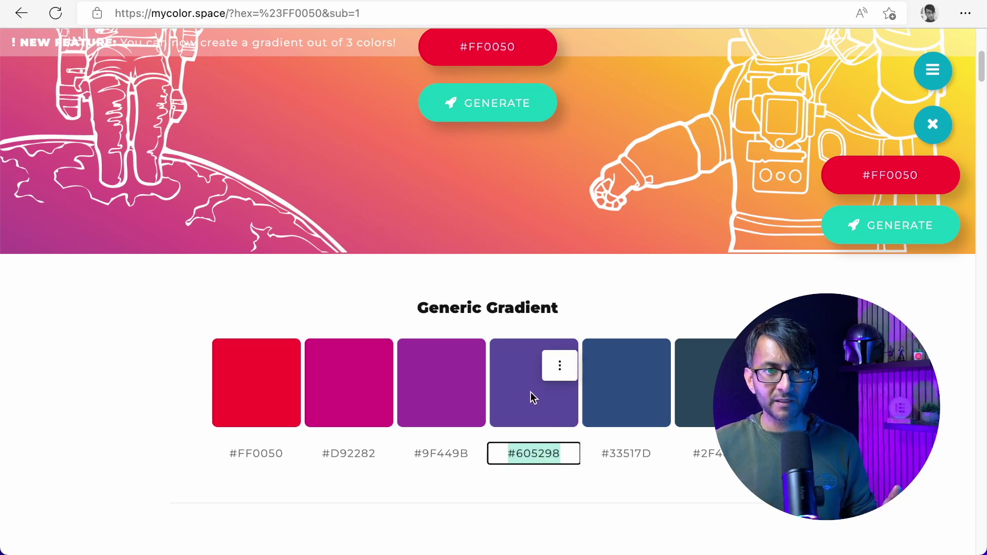
click(448, 387)
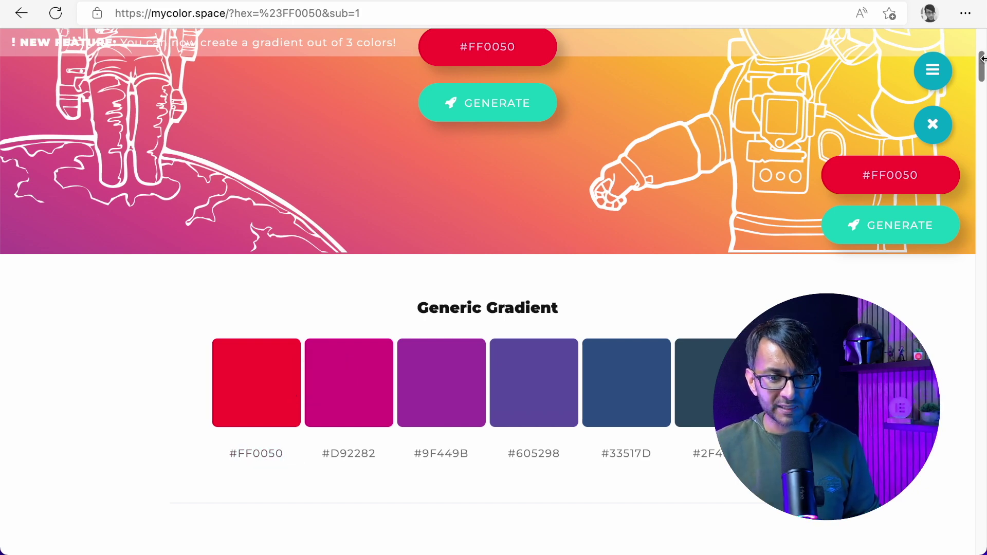
drag(983, 74, 983, 116)
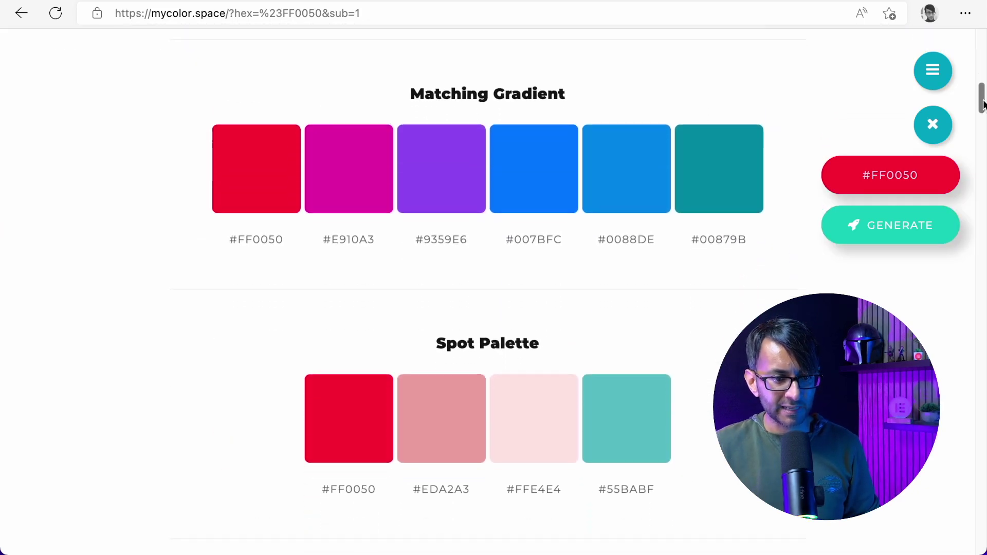
mouse_move(983, 115)
mouse_down()
mouse_move(983, 135)
mouse_move(983, 116)
mouse_up()
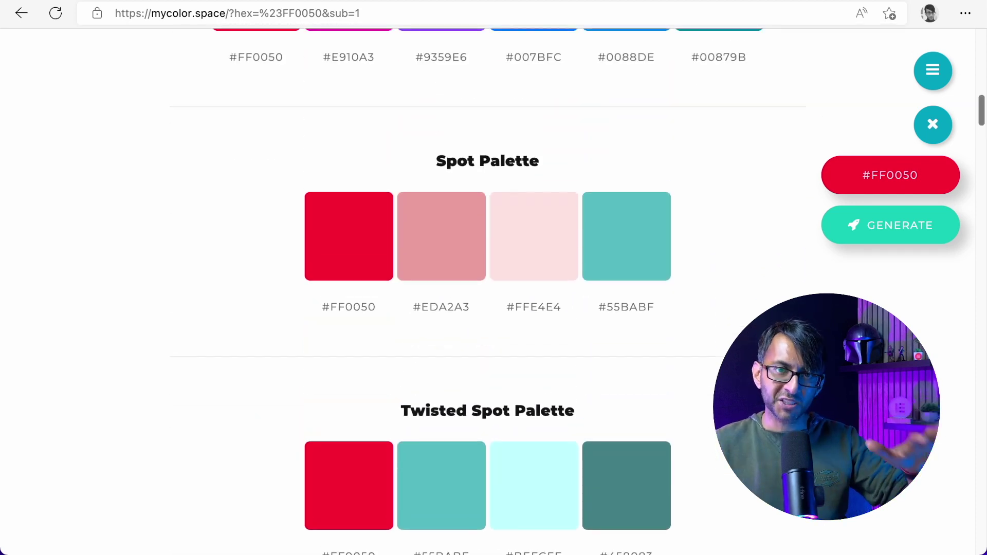
drag(983, 116, 984, 94)
scroll(494, 293, down, 1)
scroll(494, 293, down, 4)
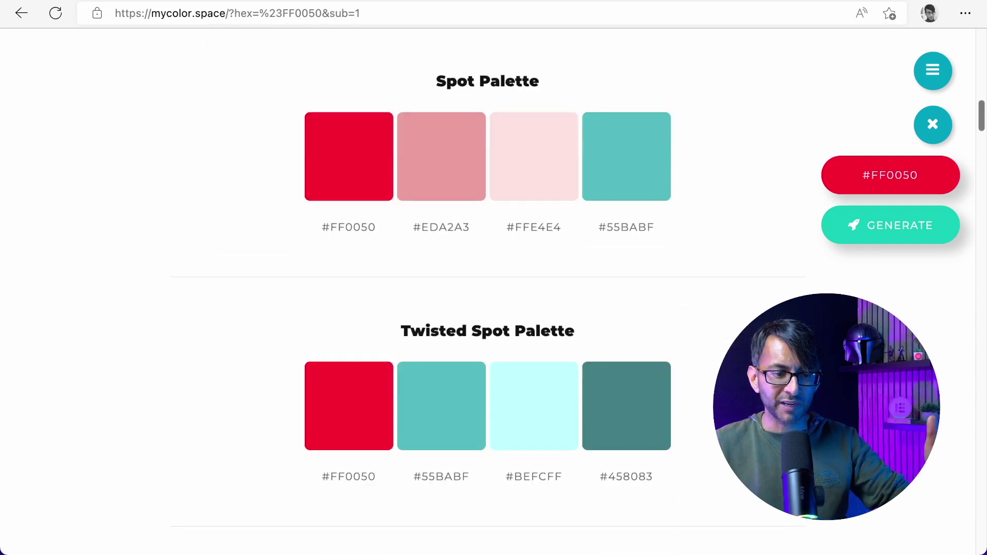
scroll(494, 294, down, 2)
scroll(493, 293, down, 1)
scroll(494, 293, down, 1)
scroll(494, 293, down, 3)
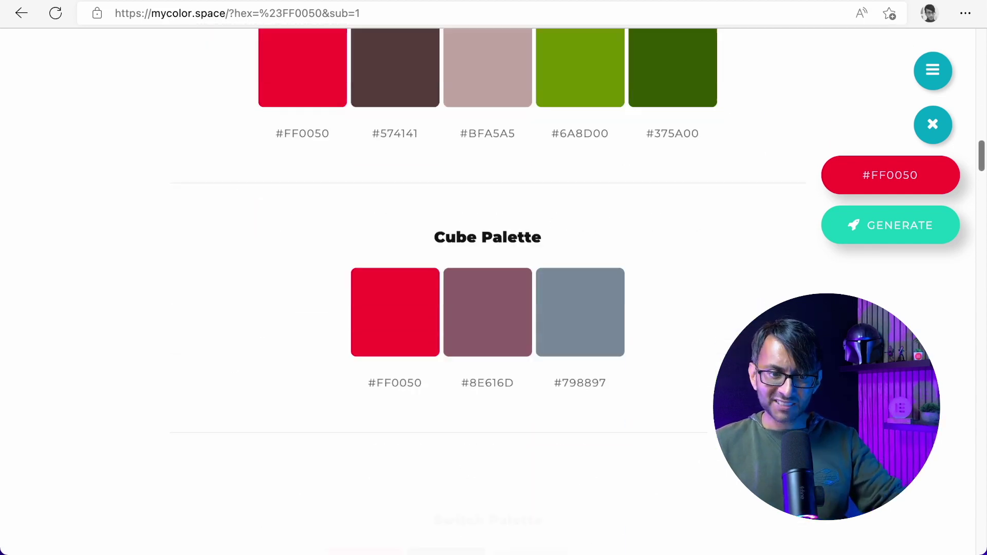
scroll(494, 293, down, 5)
scroll(493, 293, down, 4)
scroll(494, 293, down, 3)
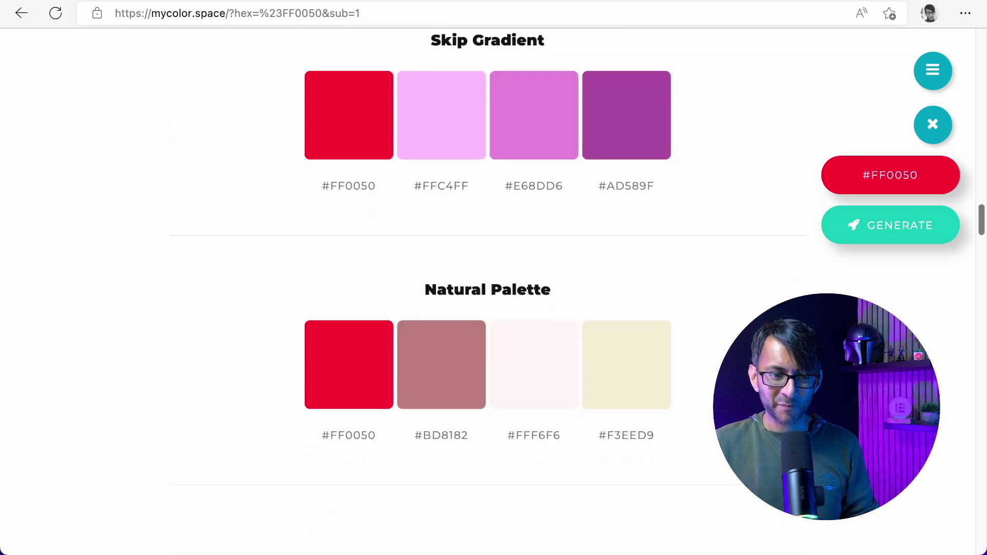
scroll(494, 293, down, 4)
scroll(493, 294, up, 5)
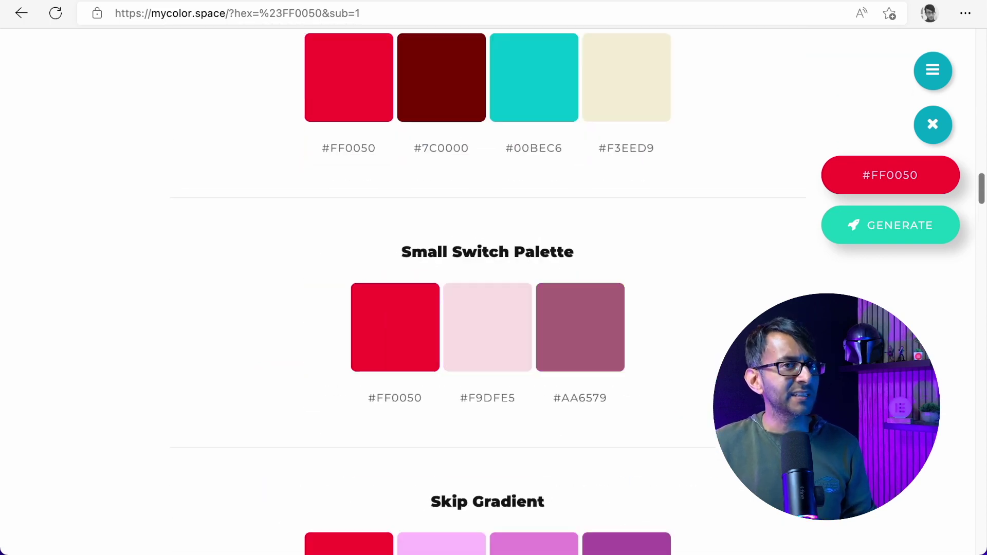
scroll(494, 293, up, 10)
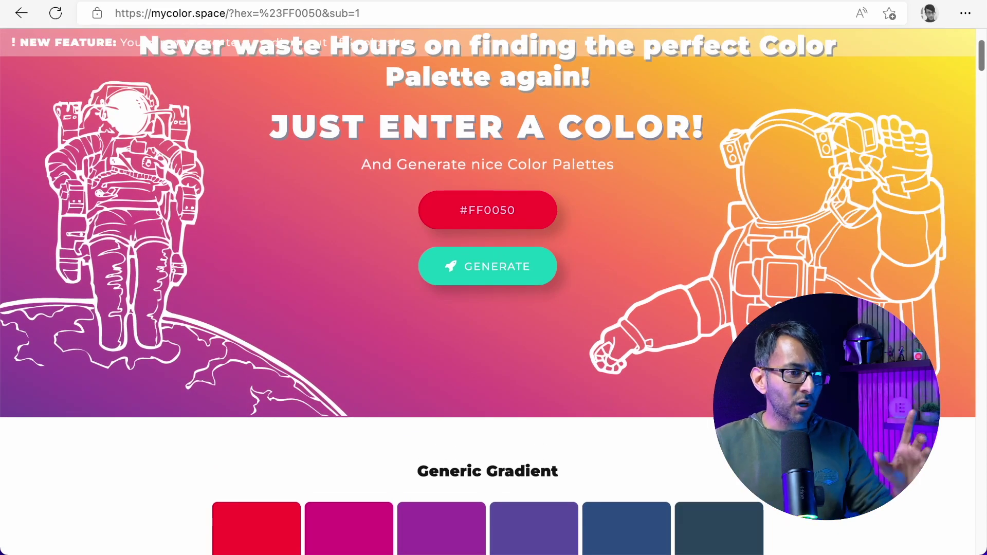
scroll(493, 293, down, 2)
scroll(494, 294, down, 6)
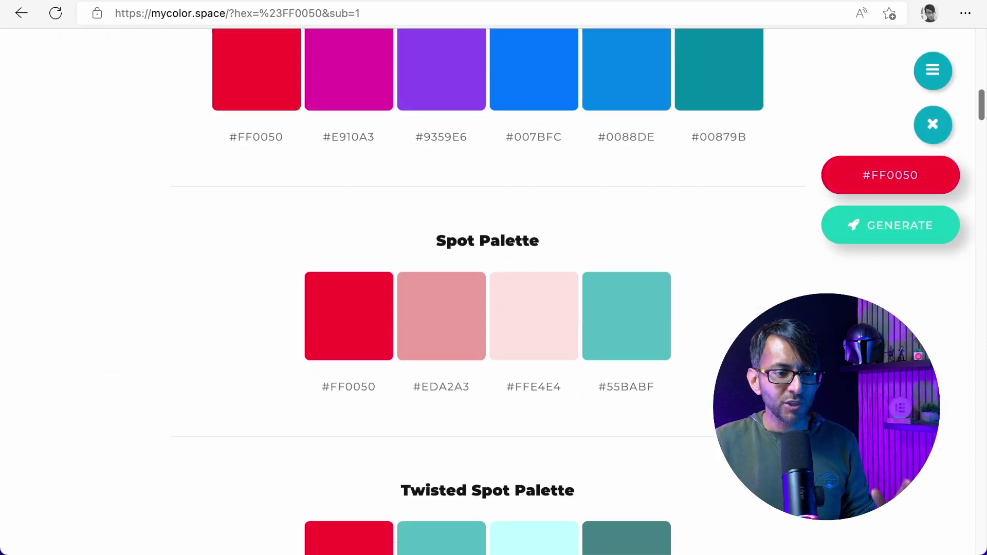
scroll(494, 294, up, 3)
scroll(494, 293, down, 8)
scroll(494, 293, down, 5)
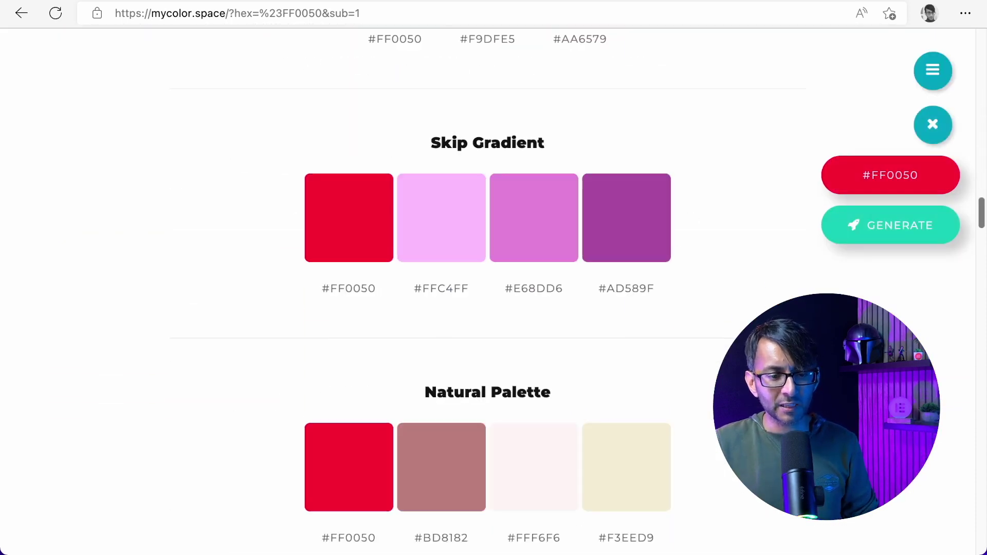
scroll(494, 293, down, 5)
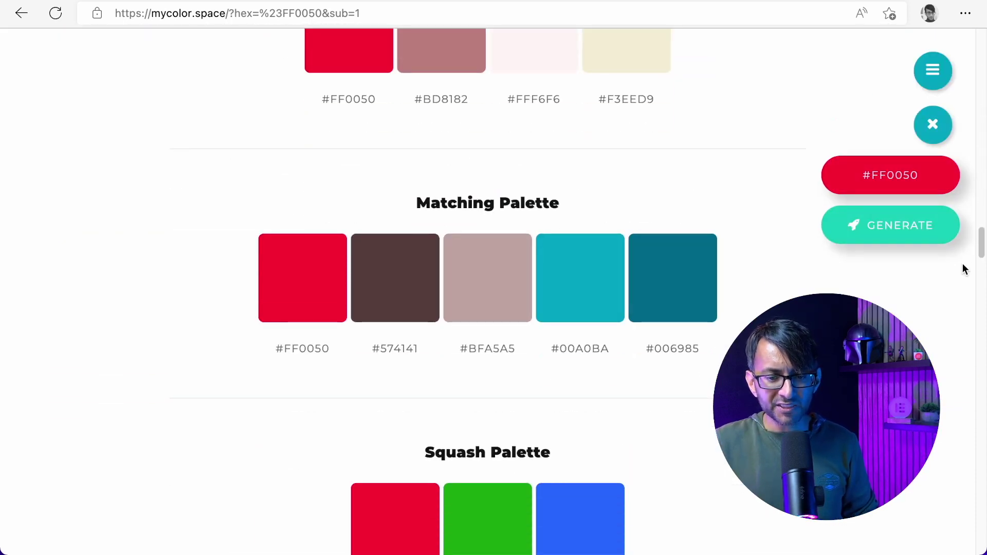
mouse_move(982, 245)
mouse_down()
mouse_move(982, 372)
mouse_move(982, 46)
mouse_up()
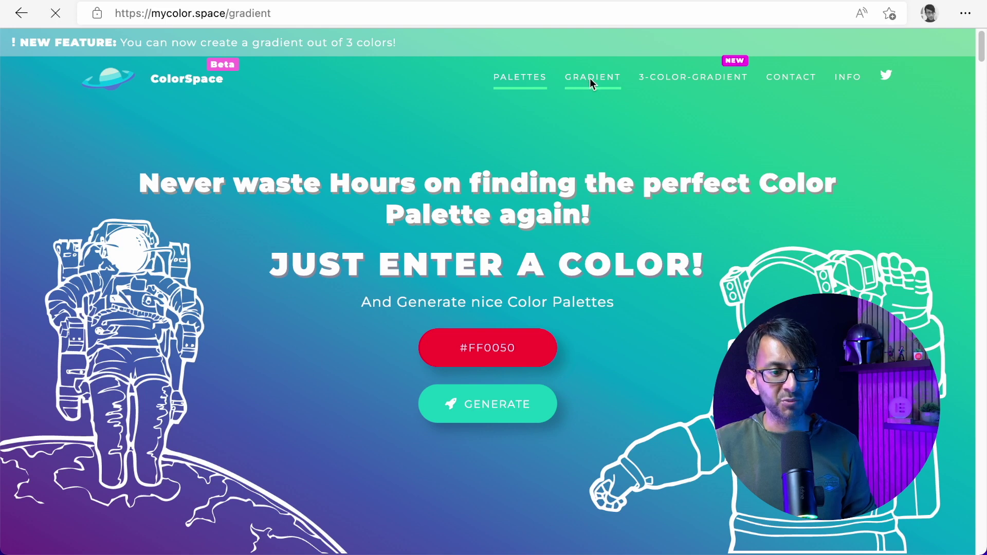
- Generate the #051937-to-#A8EB12 gradient CSS, then regenerate it running top to bottom
click(593, 77)
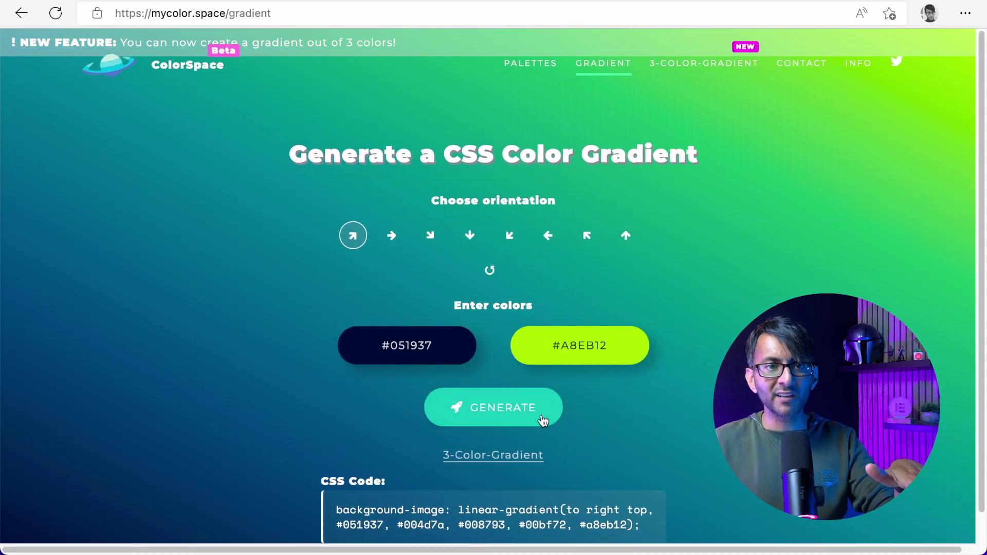
click(501, 412)
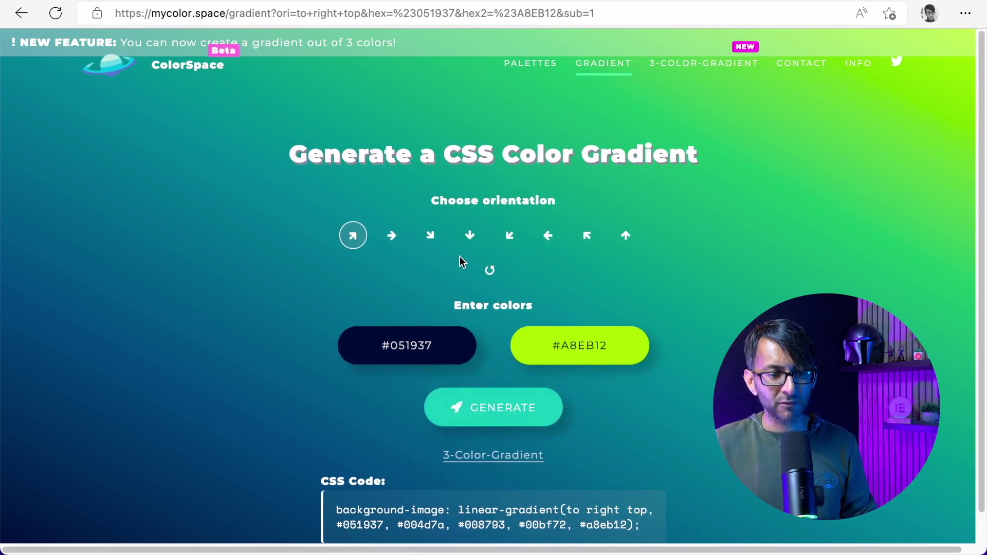
click(470, 239)
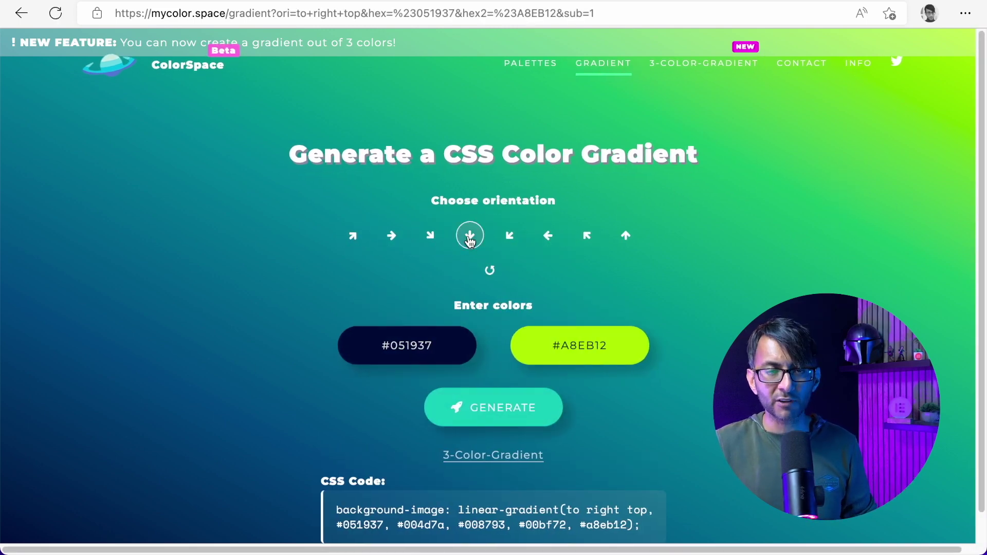
click(525, 422)
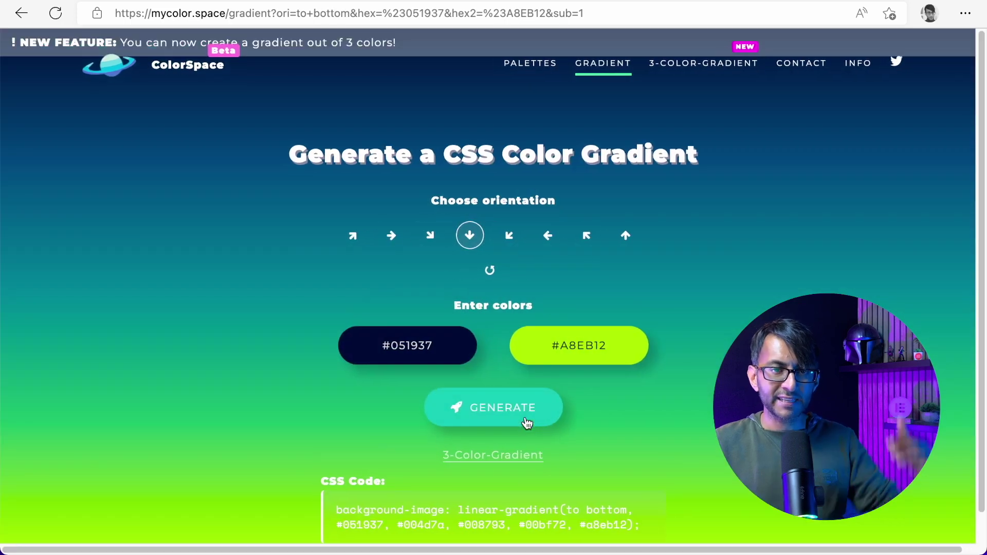
- Regenerate the #051937-to-#A8EB12 gradient running bottom to top
click(626, 236)
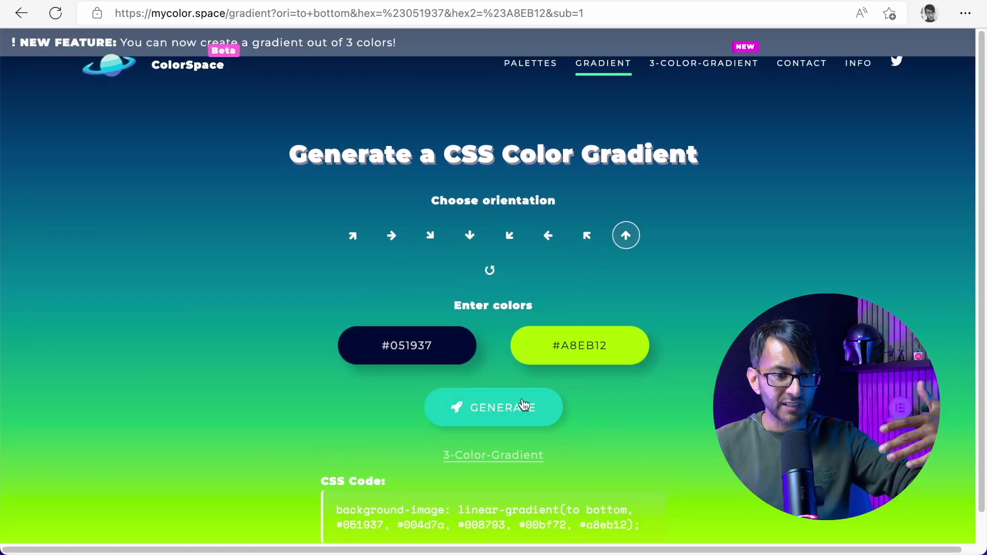
click(508, 419)
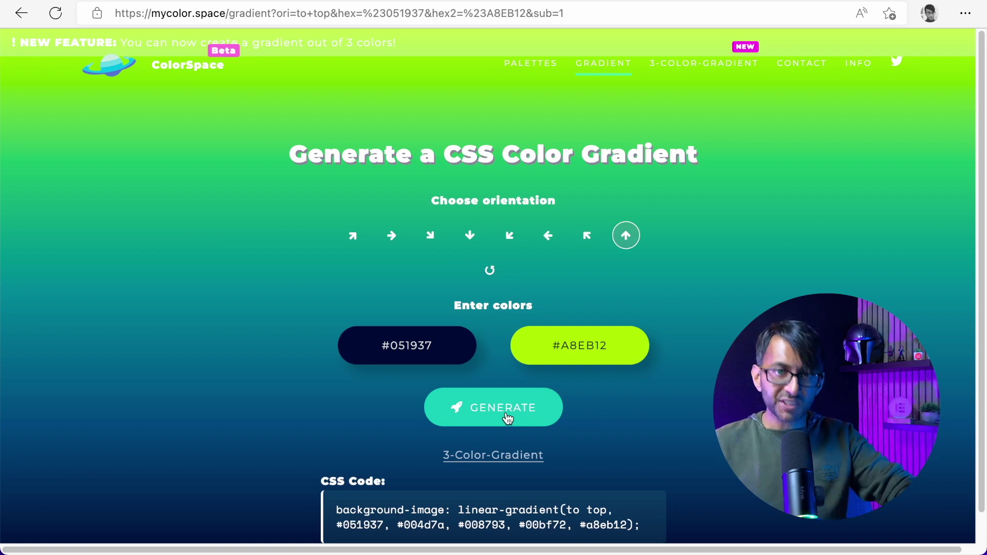
scroll(525, 438, down, 1)
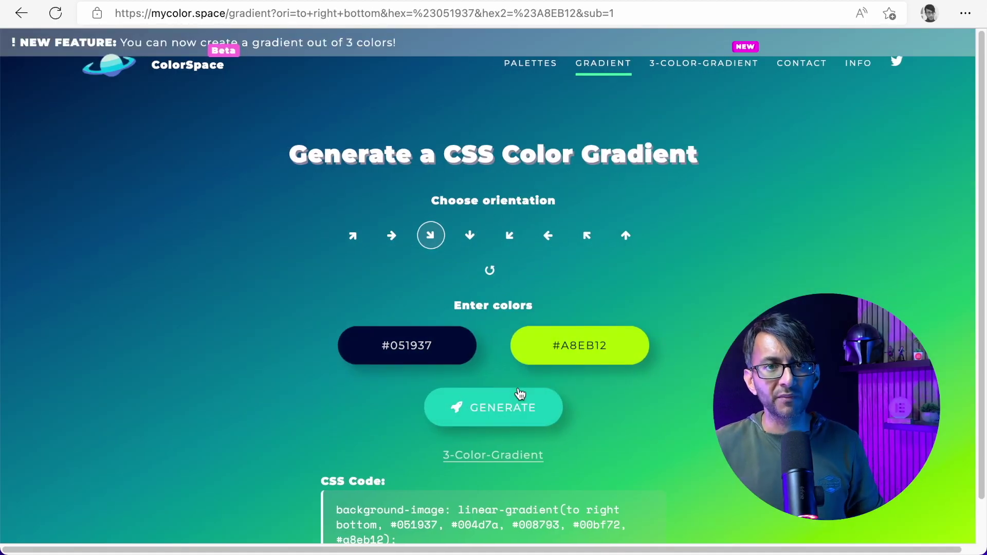
click(683, 72)
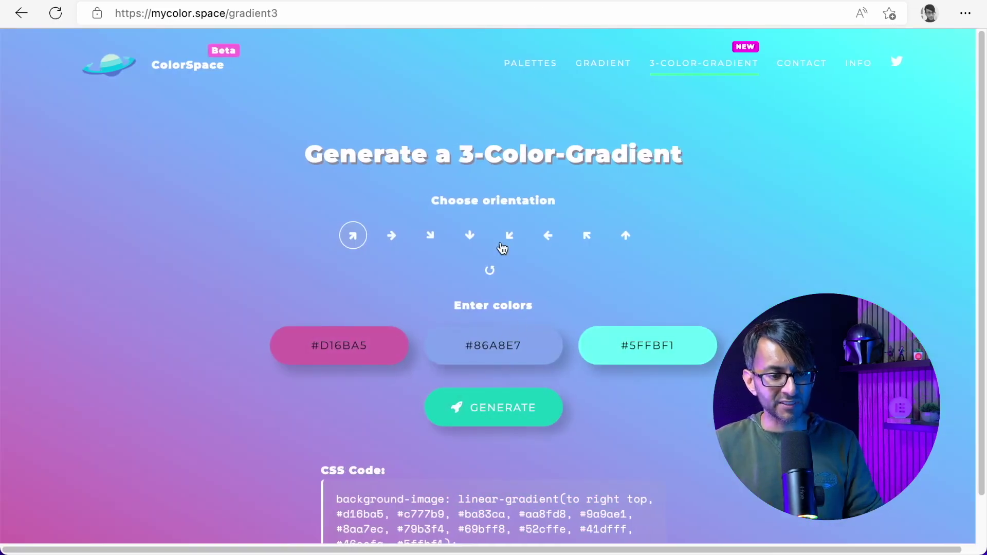
- Generate the #D16BA5, #86A8E7, #5FFBF1 gradient toward the top left, then return home
click(534, 407)
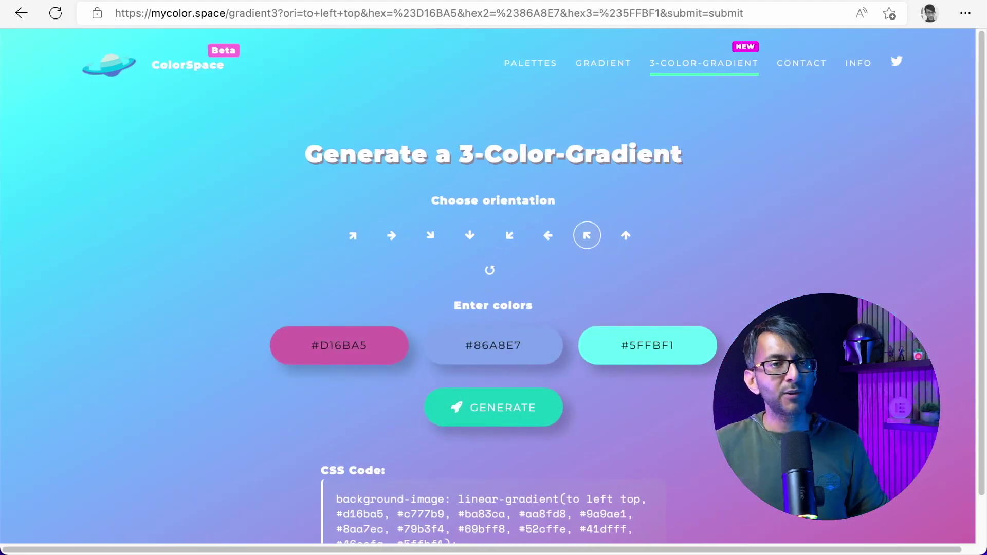
scroll(605, 449, down, 2)
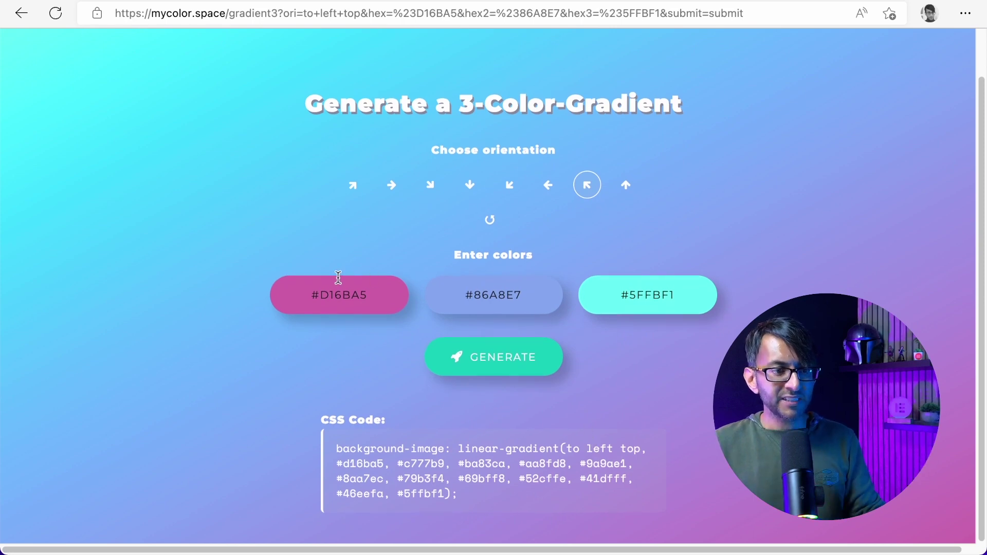
scroll(359, 66, up, 2)
click(174, 69)
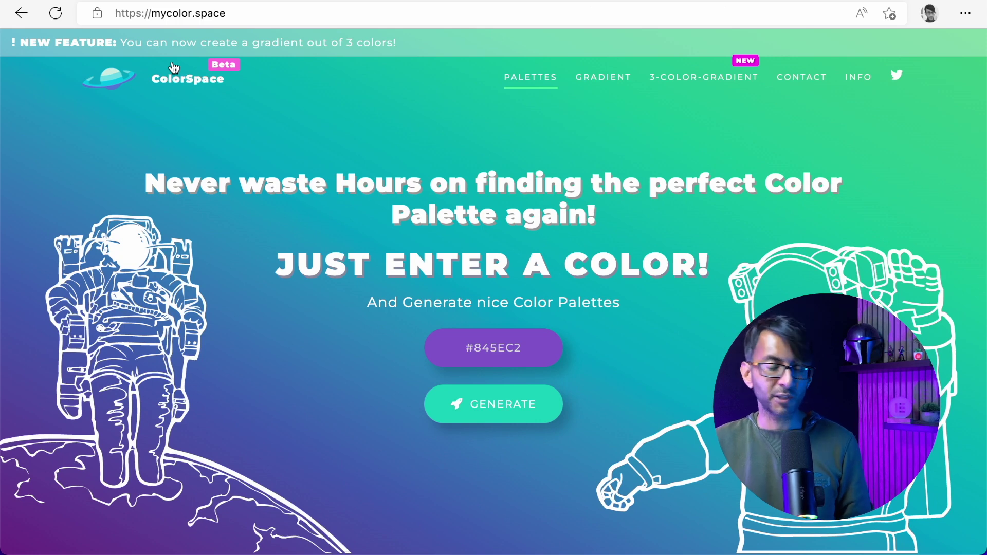
click(859, 78)
click(802, 83)
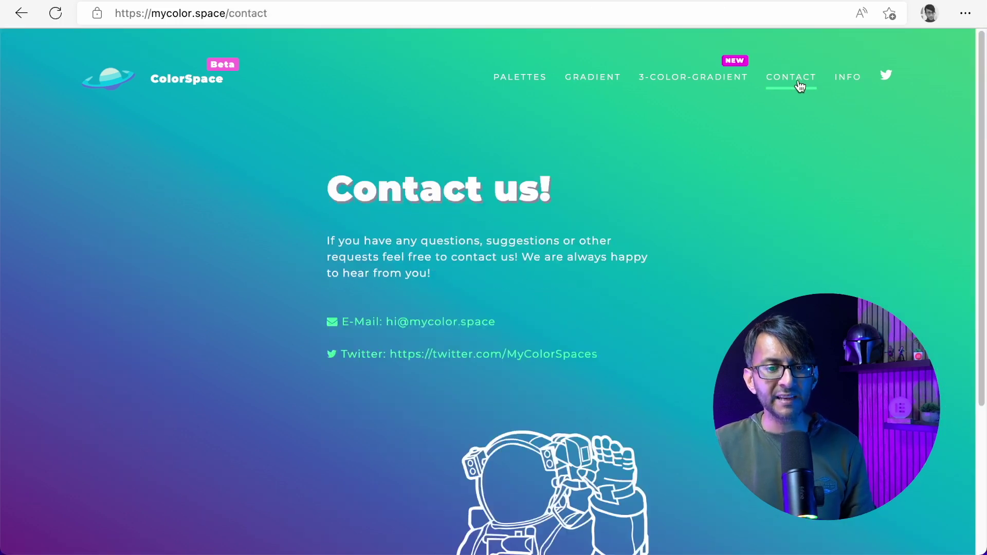
click(192, 88)
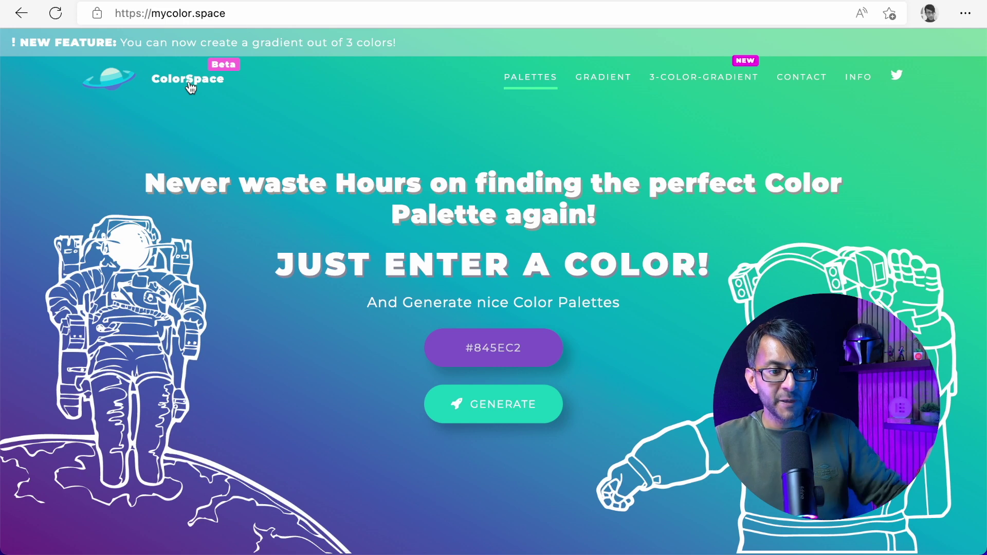
- Change the two-colour gradient's second colour to #FF0050
click(604, 77)
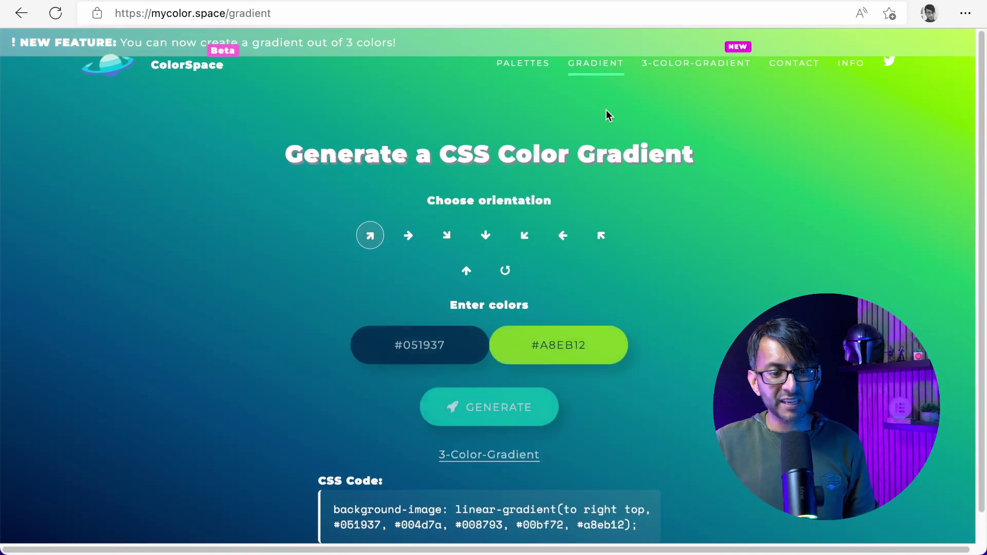
click(569, 345)
text(#ff0050)
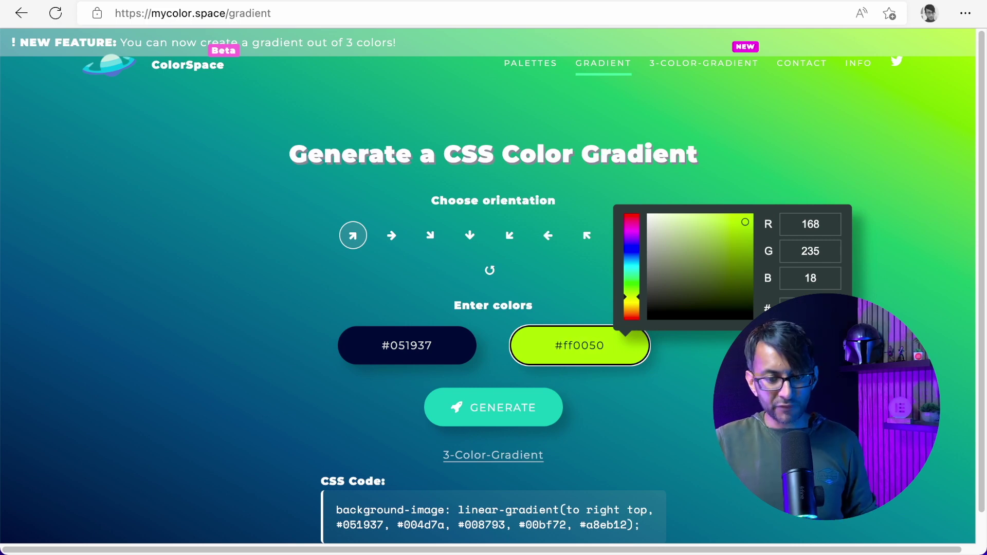
key(Return)
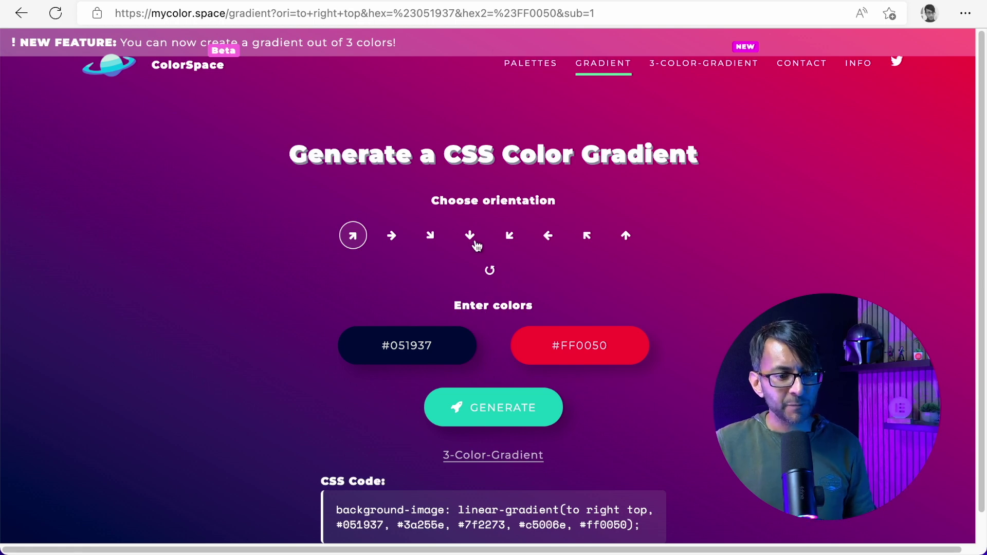
- Try bottom-right, left and right directions, then generate the top-left gradient CSS
click(431, 238)
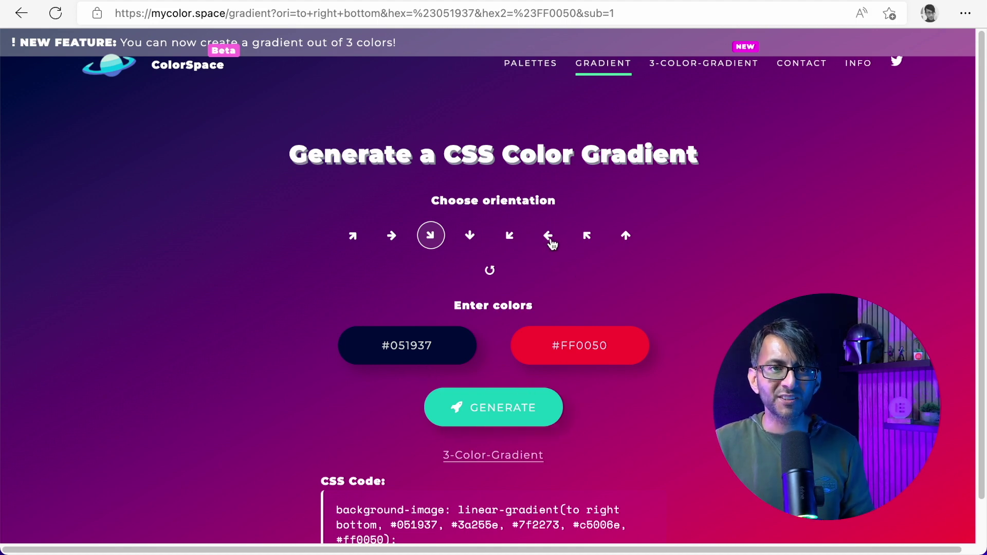
click(549, 239)
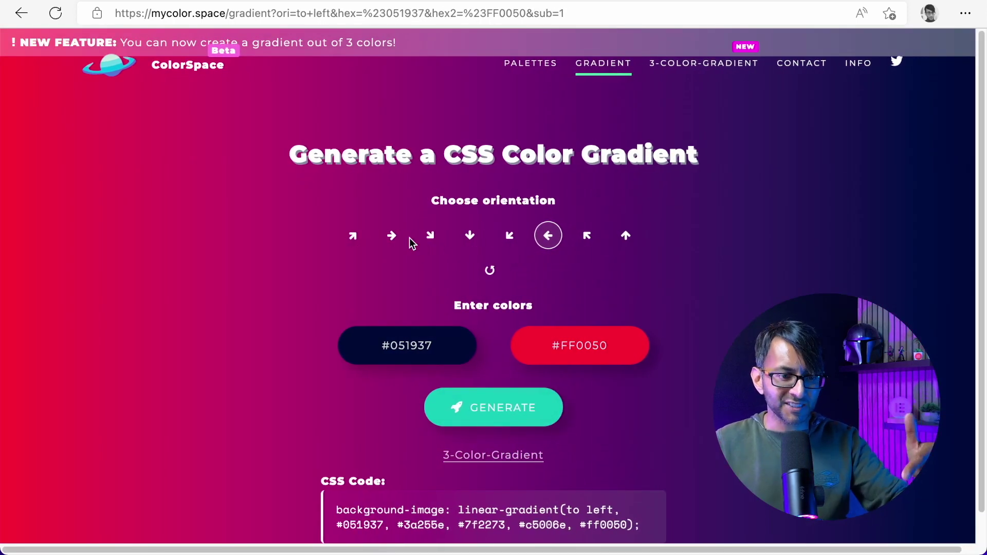
click(392, 237)
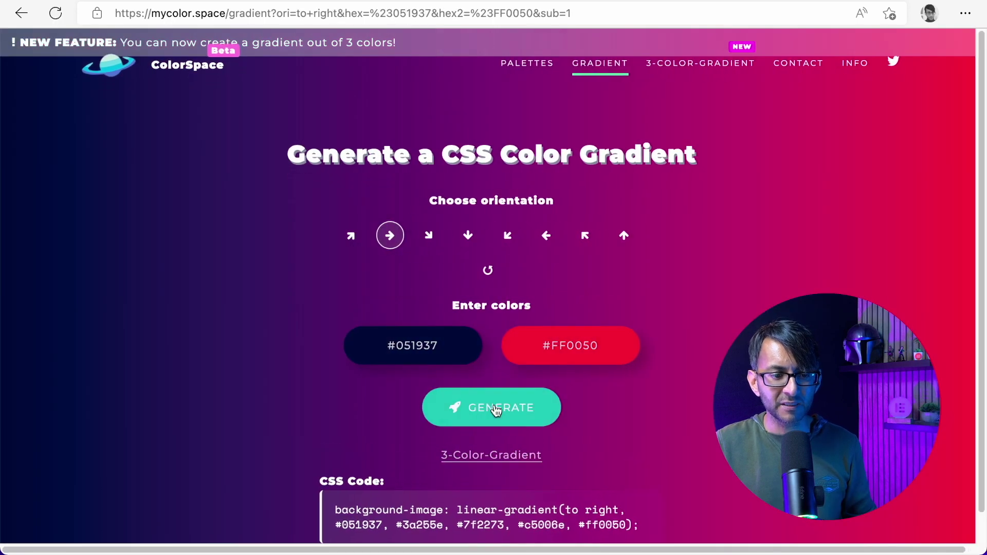
click(519, 413)
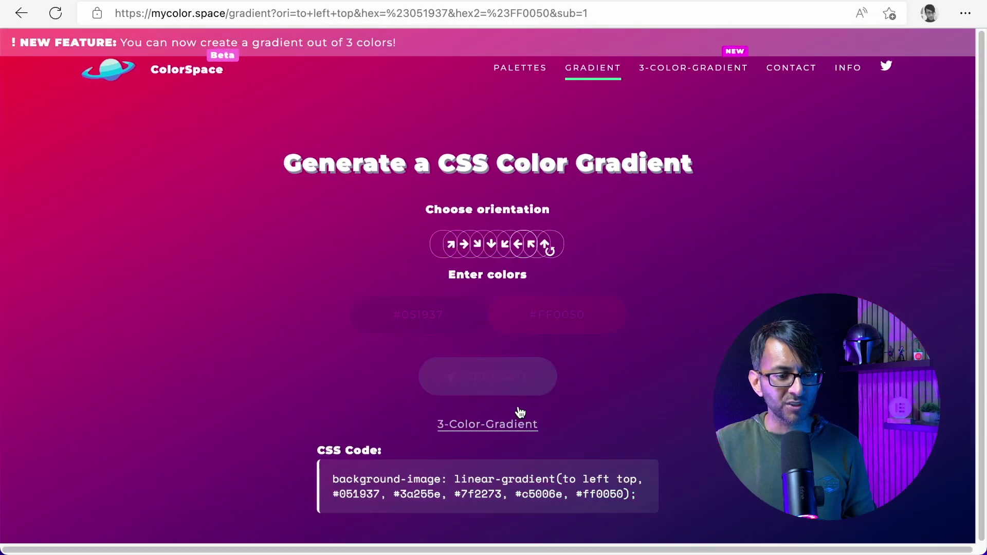